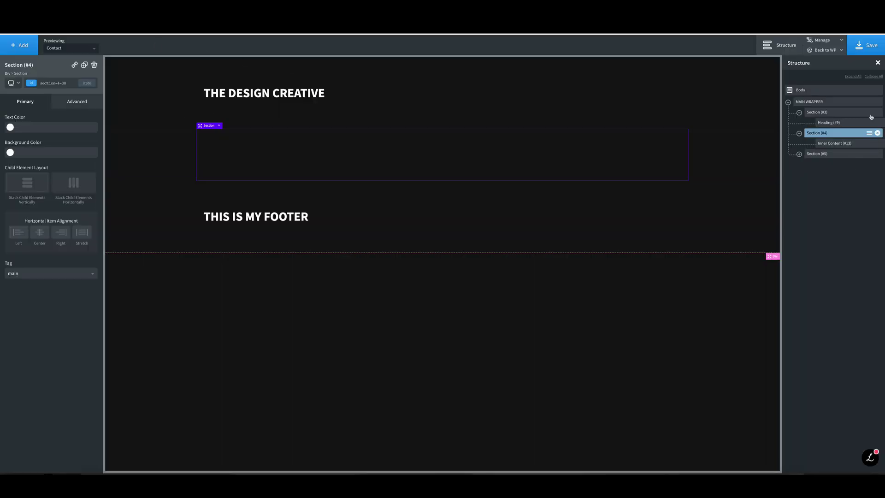
left_click(826, 103)
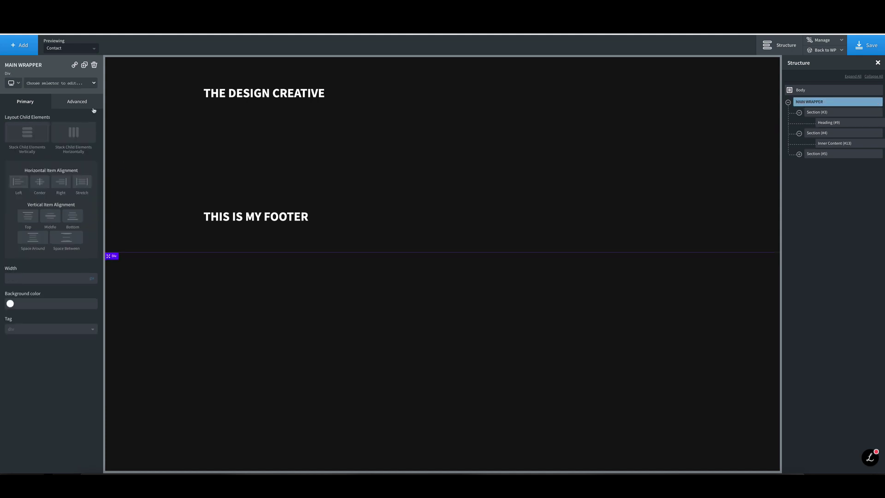
left_click(80, 104)
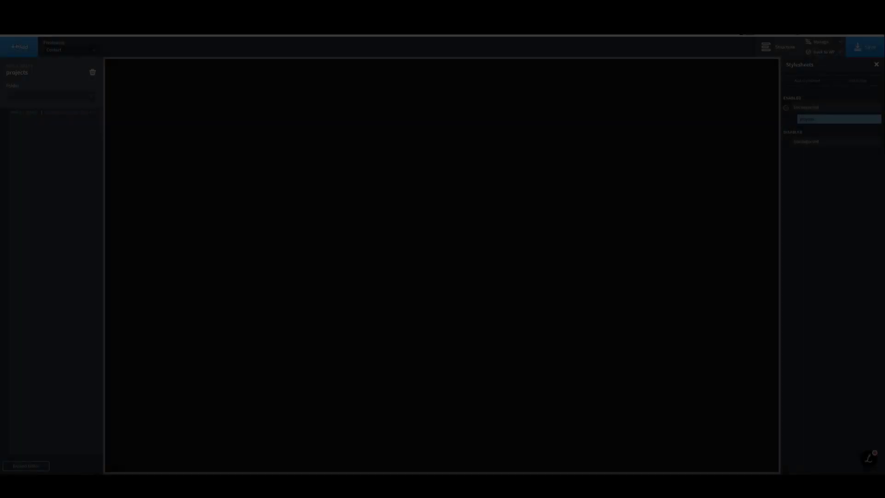
Show the page structure and add a Div container to the empty body.
left_click(778, 46)
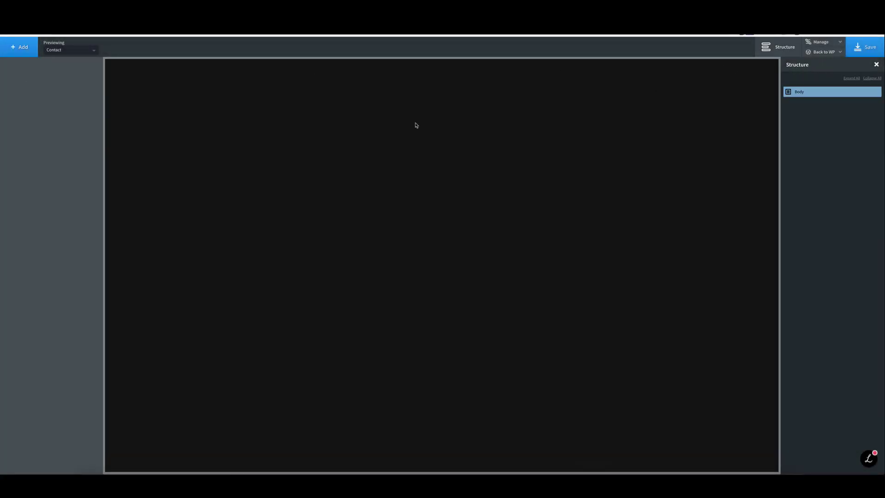
left_click(16, 48)
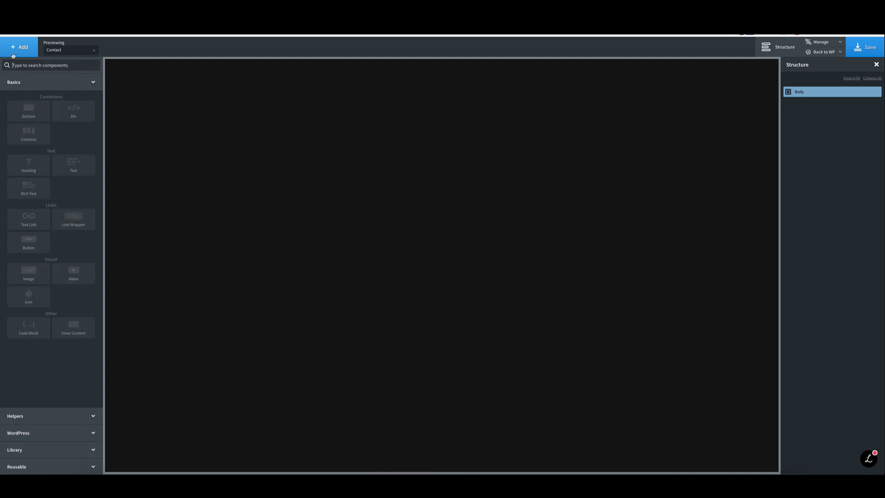
left_click(71, 113)
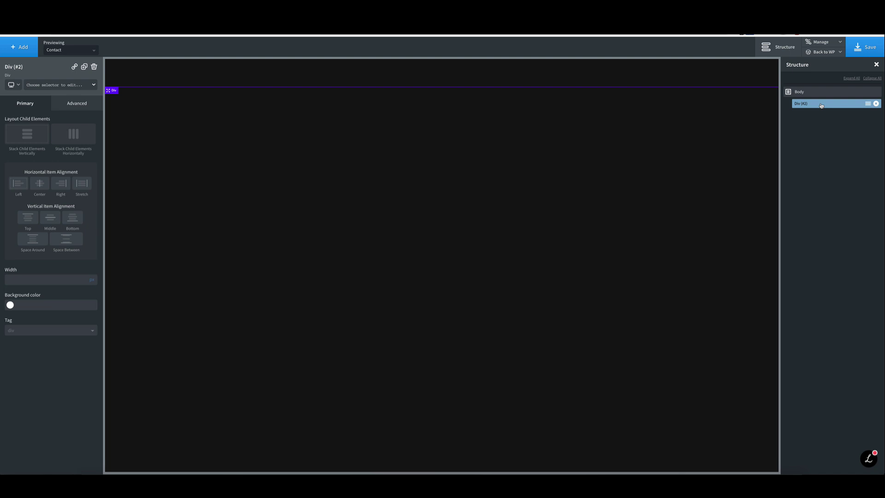
Rename the new div as MAIN WRAPPER in the structure tree.
left_click(867, 105)
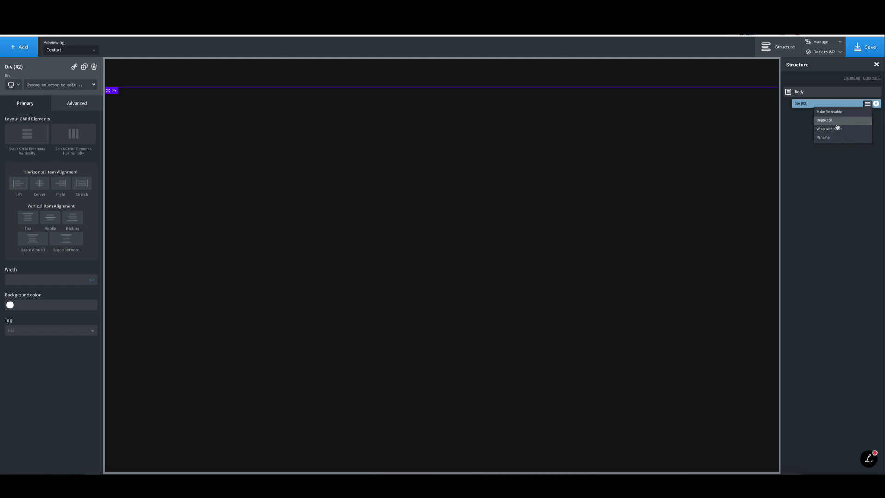
left_click(833, 137)
key("BackSpace")
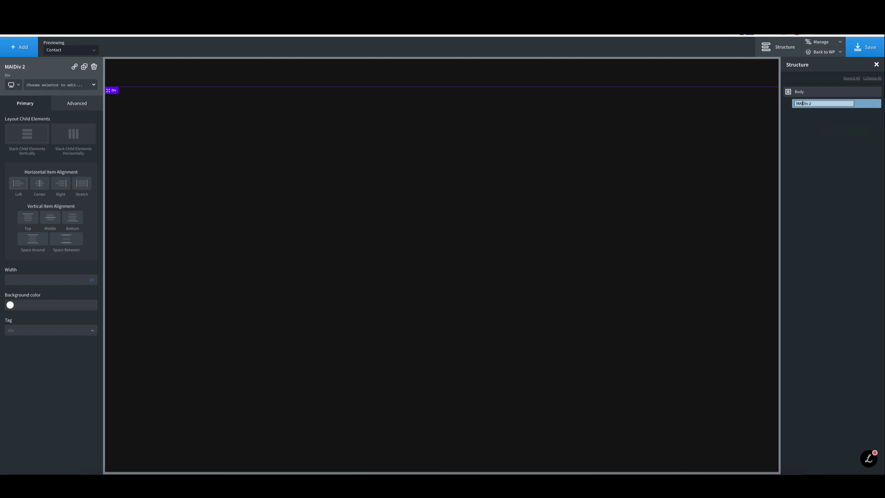
type("MAIN ")
type("W")
type("ERAPPER")
key("Return")
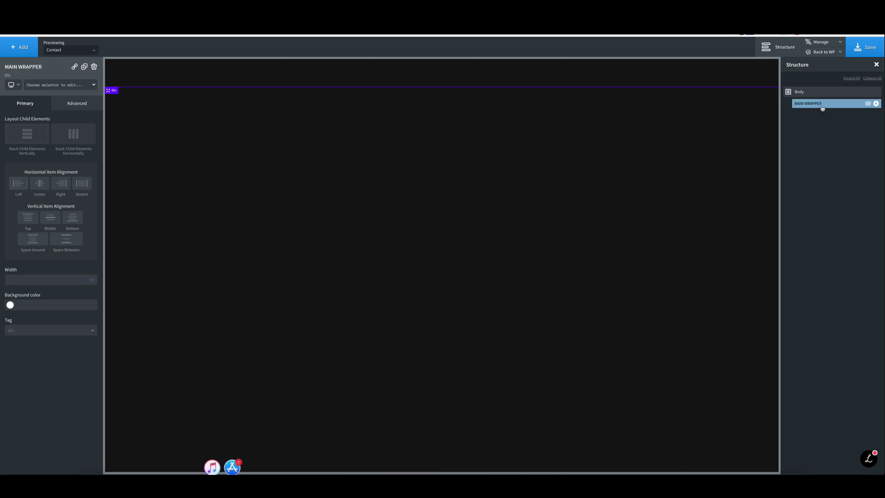
Add three Section elements inside the MAIN WRAPPER div.
left_click(14, 48)
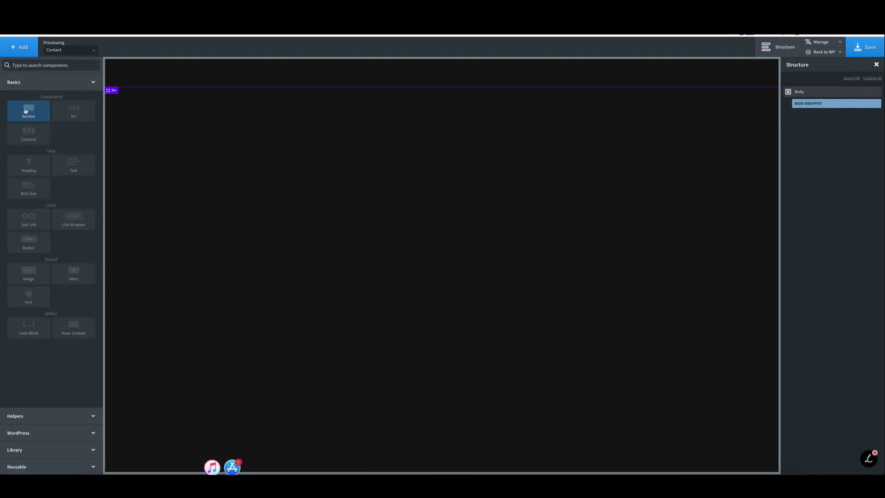
left_click(25, 111)
left_click(14, 47)
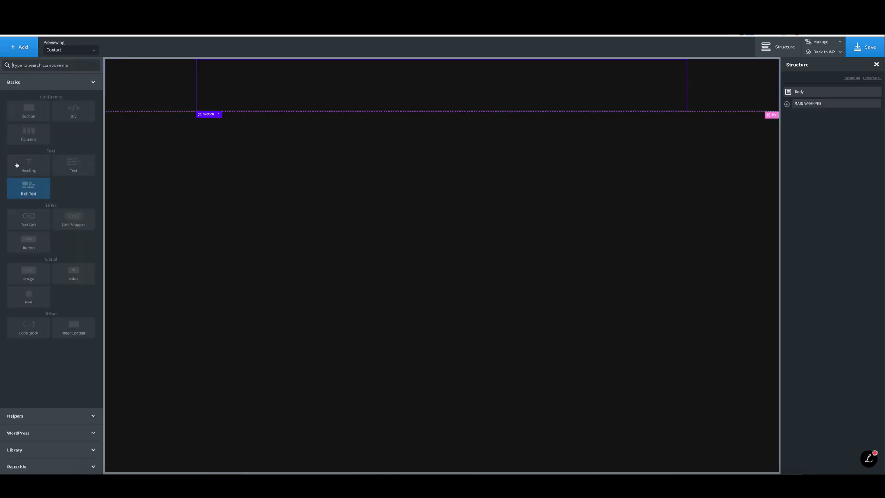
left_click(26, 111)
left_click(17, 46)
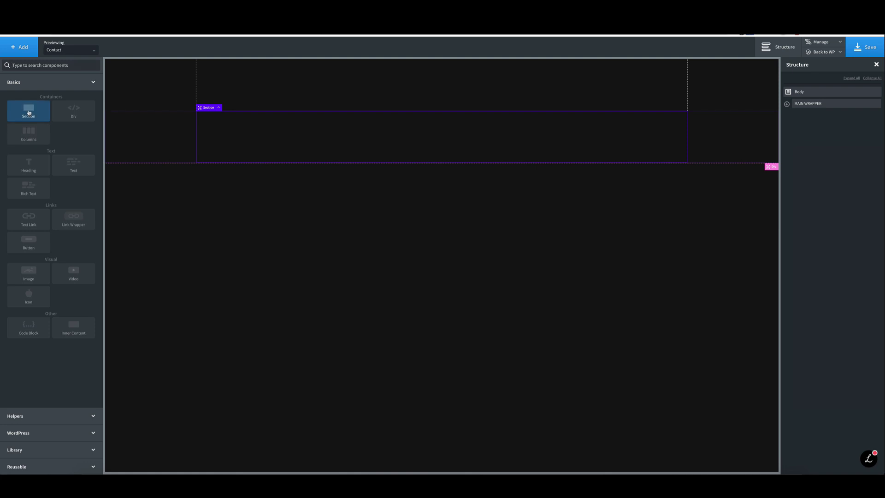
left_click(28, 112)
Set the HTML tag of the first section in the wrapper to header.
left_click(339, 96)
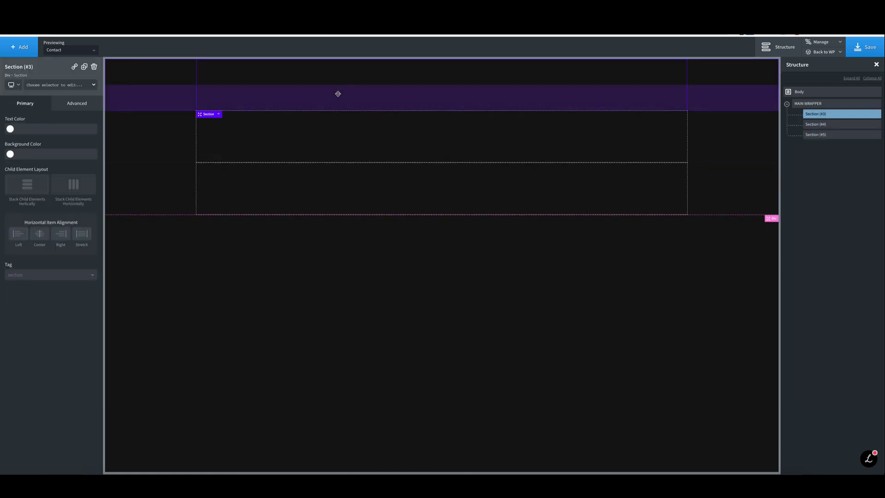
left_click(49, 278)
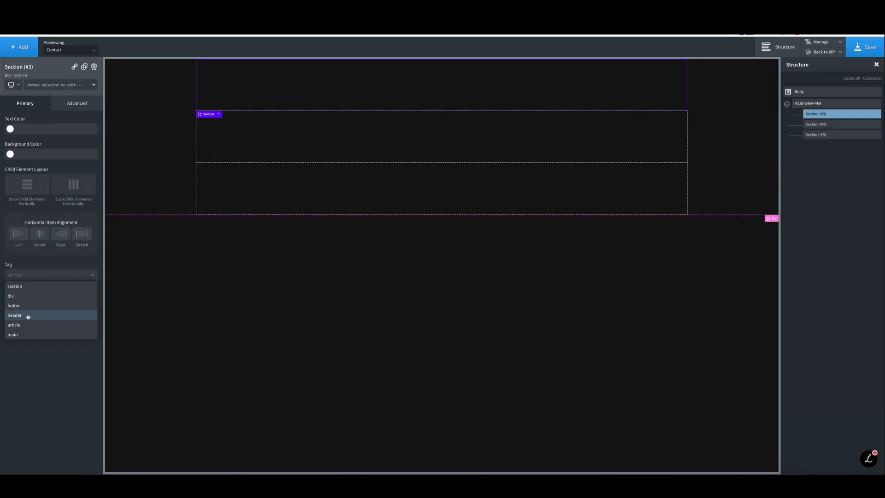
left_click(28, 315)
Set the HTML tag of the second section in the wrapper to main.
left_click(323, 149)
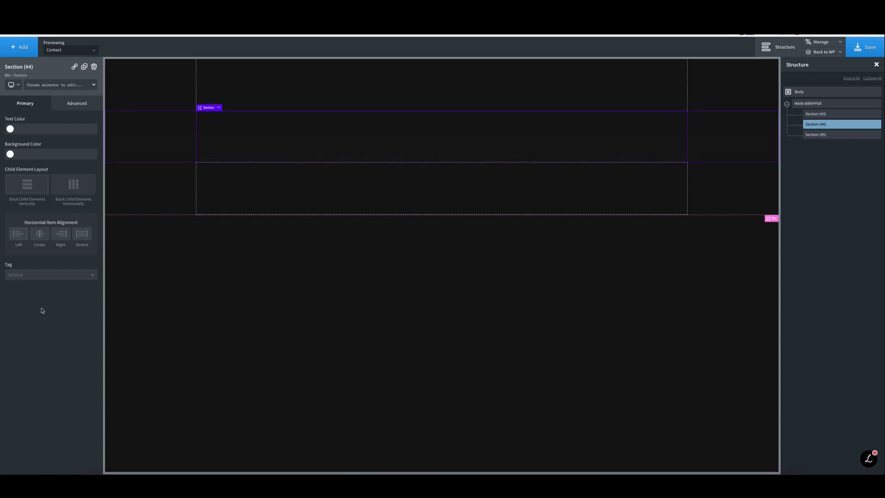
left_click(37, 276)
left_click(26, 335)
Set the HTML tag of the third section in the wrapper to footer.
left_click(313, 196)
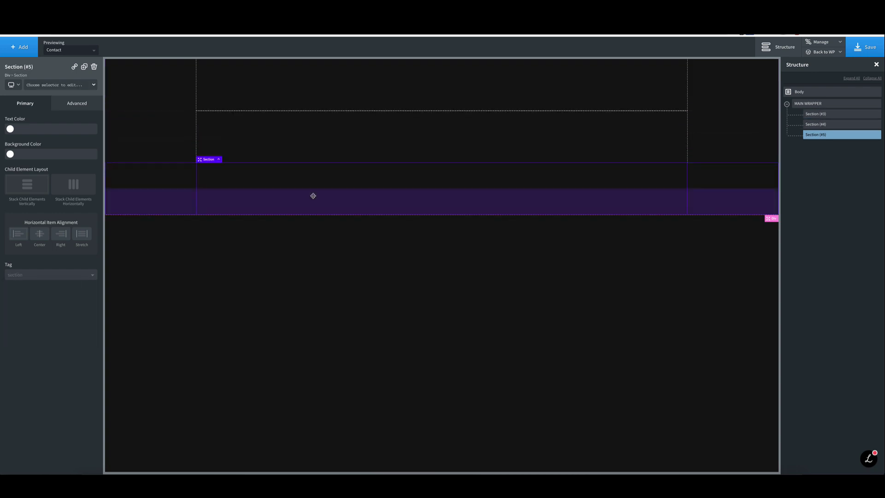
left_click(31, 278)
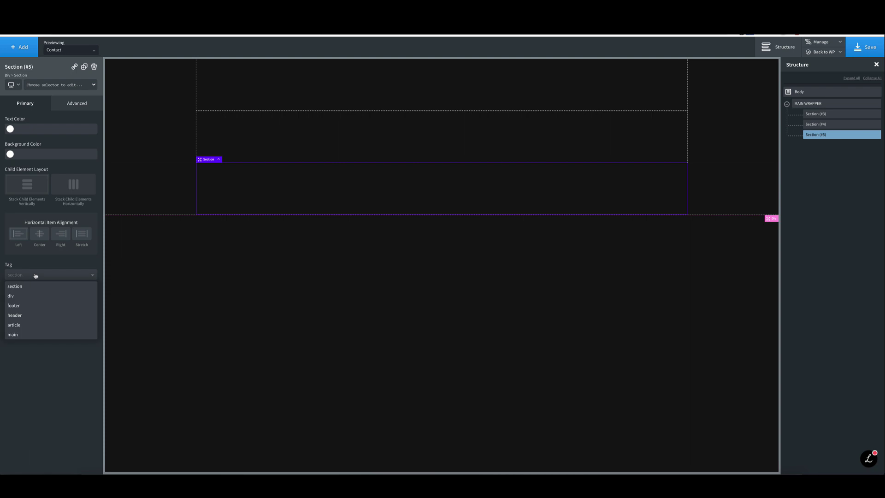
left_click(16, 306)
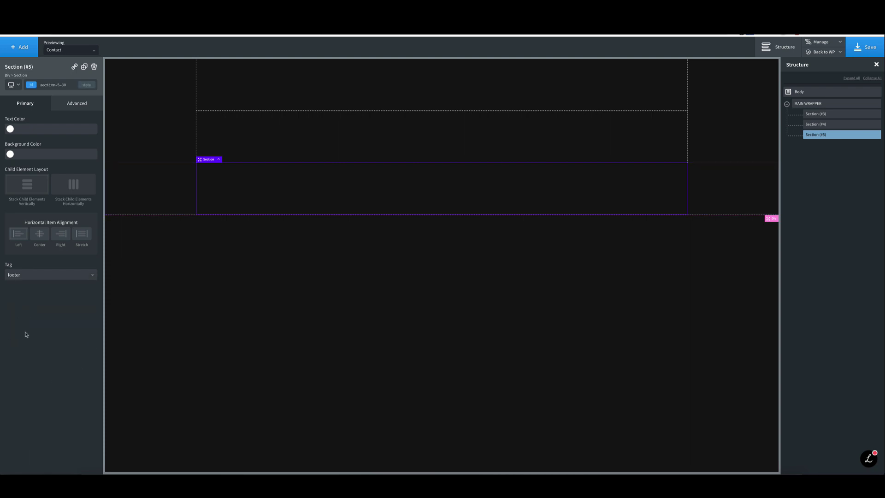
Add a Heading to the header section with the text "THE DESIGN CREATIVE".
left_click(20, 47)
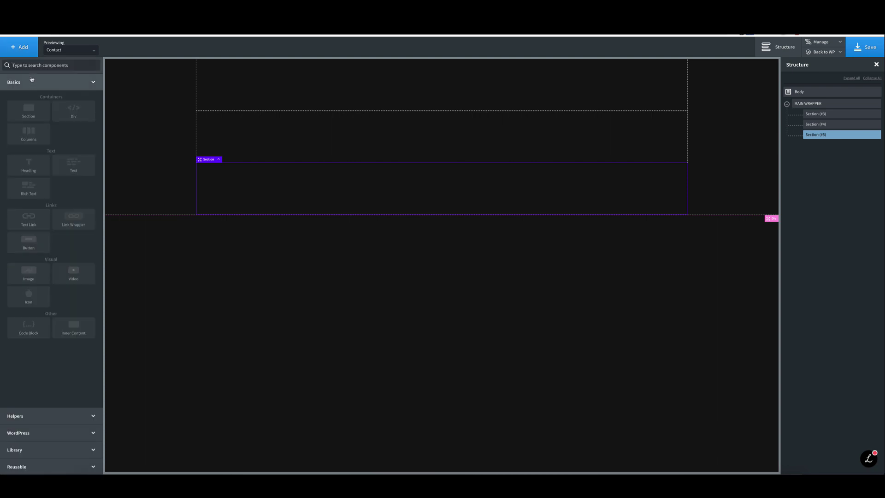
left_click(328, 89)
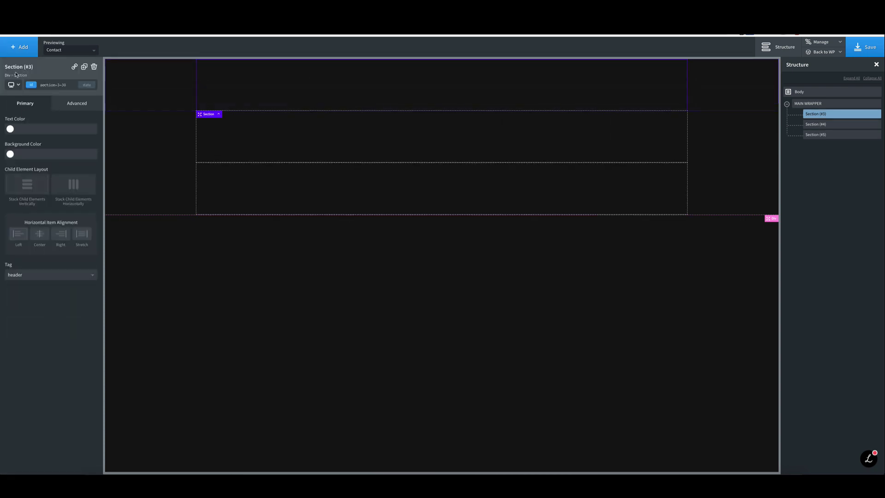
left_click(20, 47)
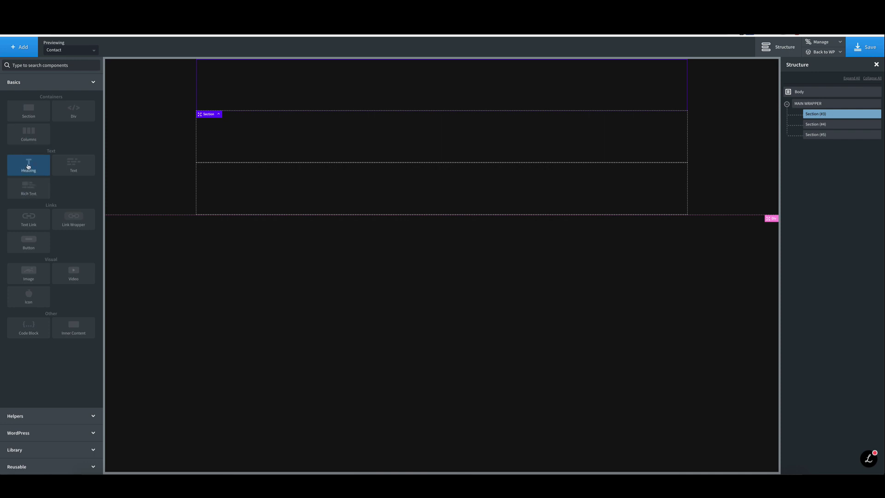
left_click(28, 166)
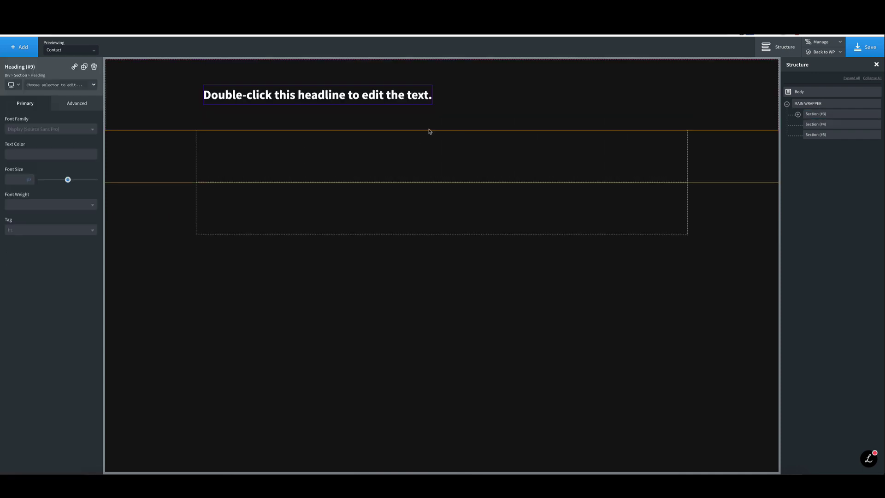
double_click(343, 98)
key("ctrl+a")
type("T")
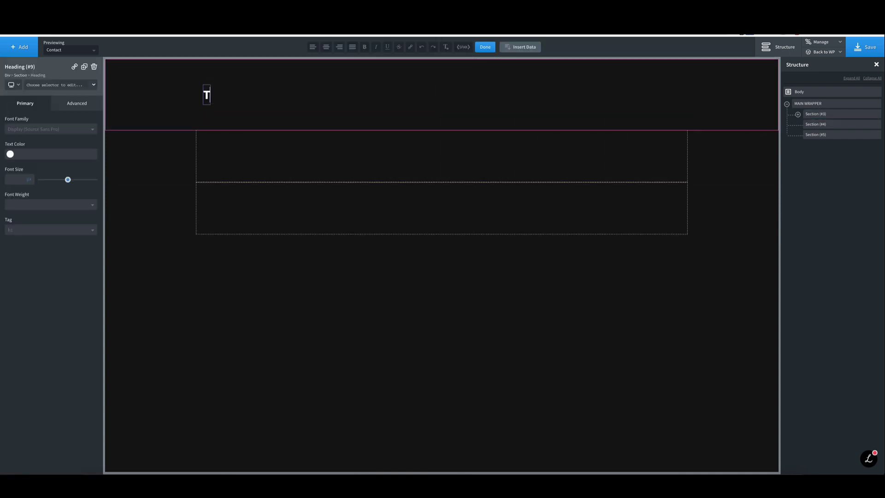
type("HE DESIGN CREATIVE")
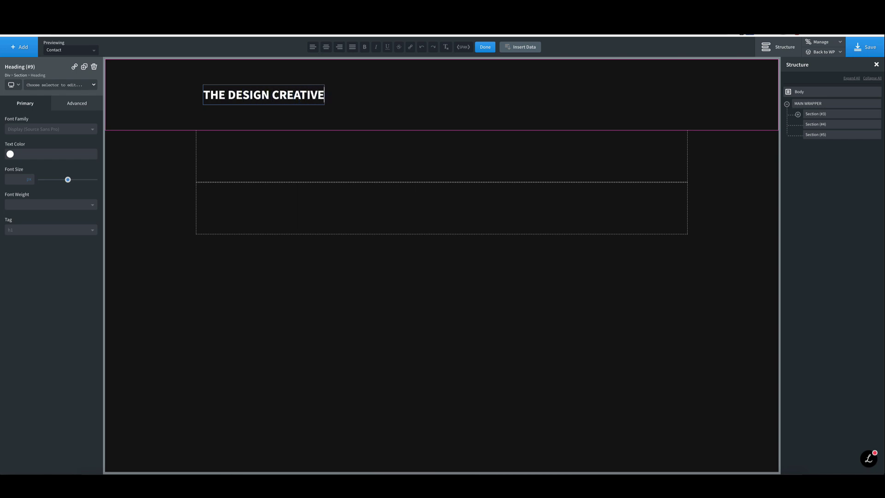
left_click(382, 162)
Add a Heading to the footer section with the text "THIS IS MY FOOTER".
left_click(302, 223)
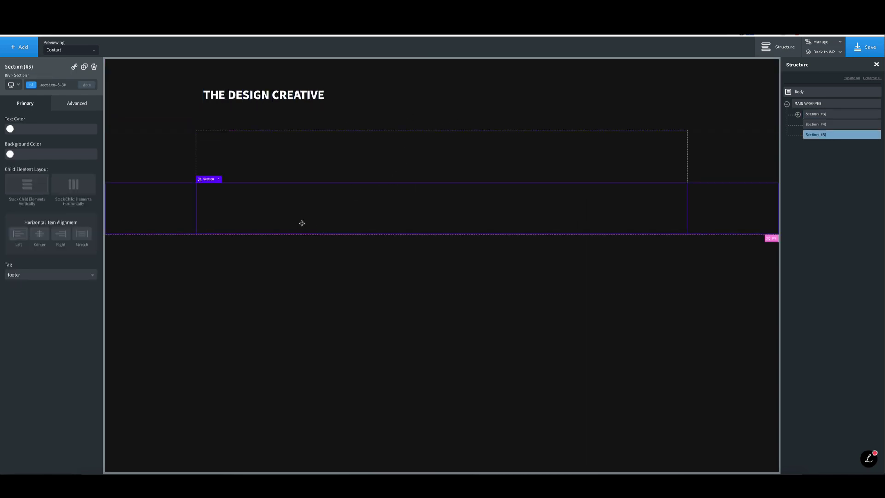
left_click(21, 48)
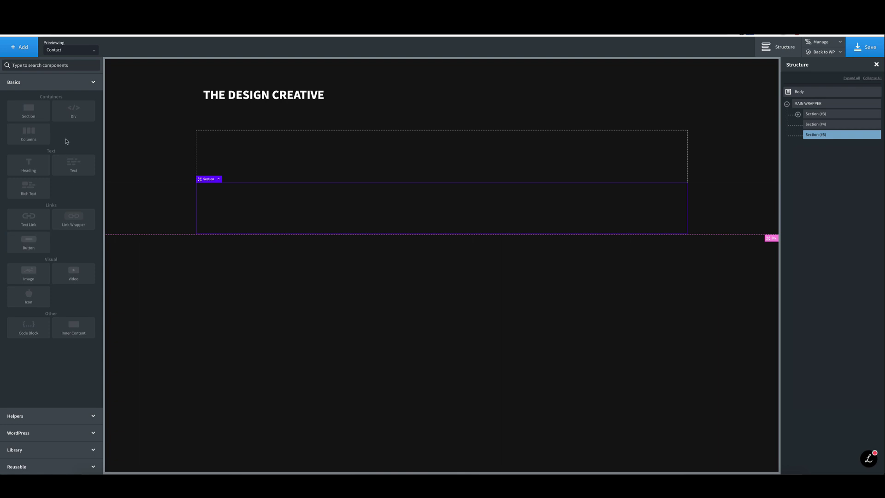
left_click(34, 170)
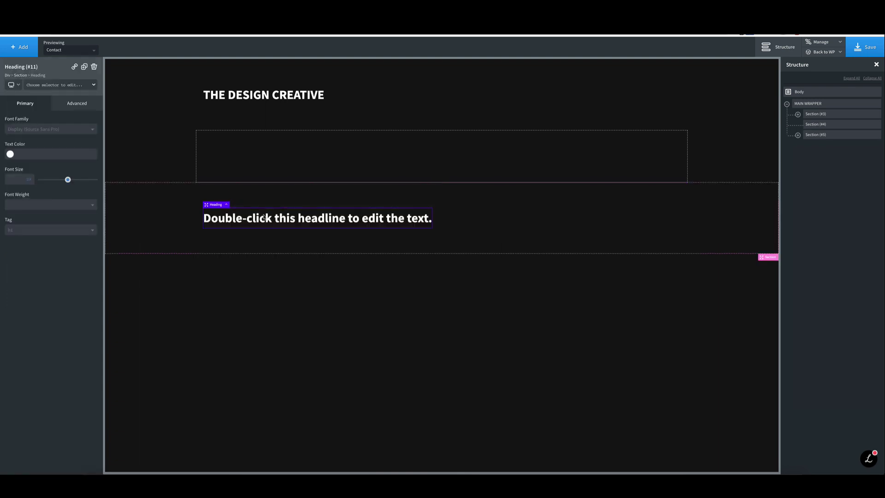
double_click(272, 219)
type("THIS IS")
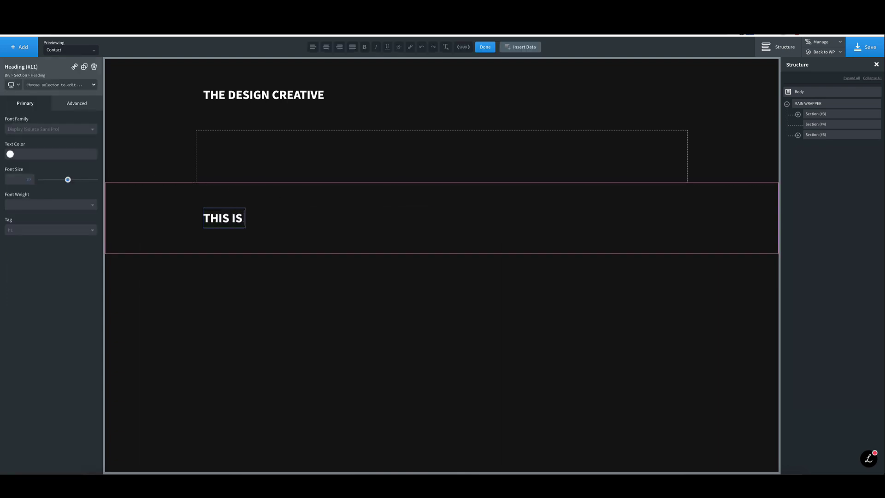
type(" MY FOOTER")
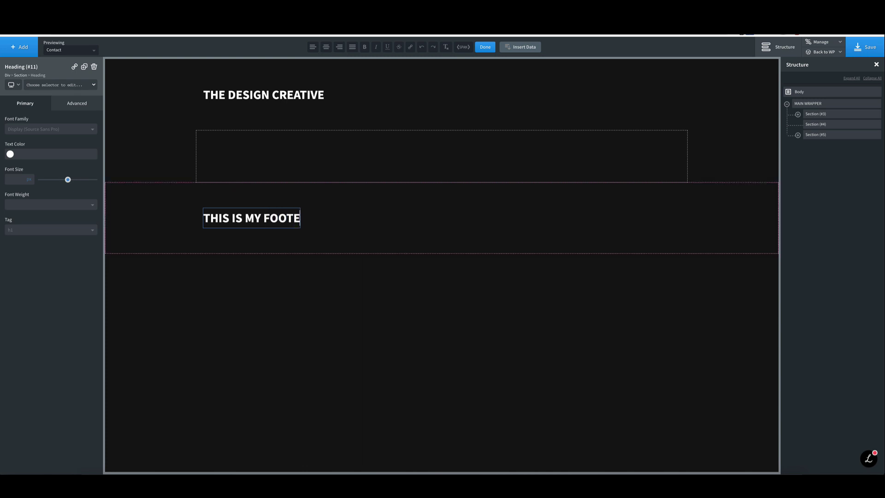
left_click(361, 223)
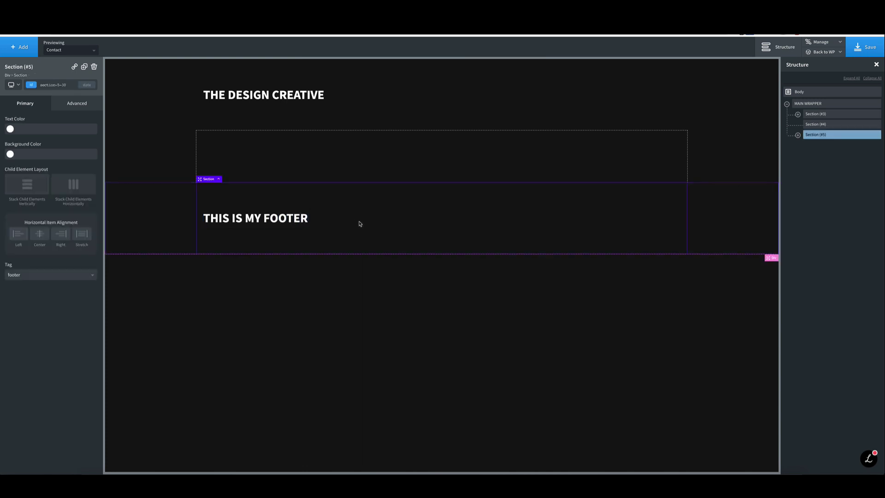
Add an Inner Content element to the template from the middle section with the main tag.
left_click(291, 142)
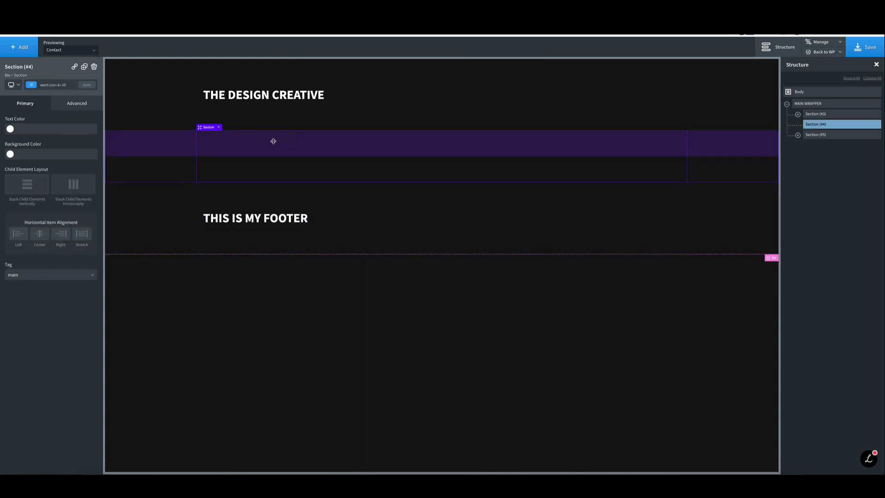
left_click(23, 48)
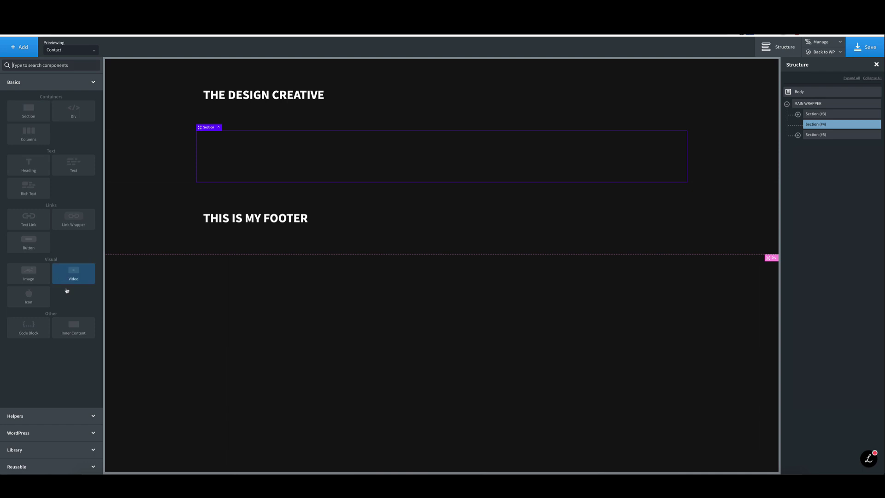
left_click(75, 327)
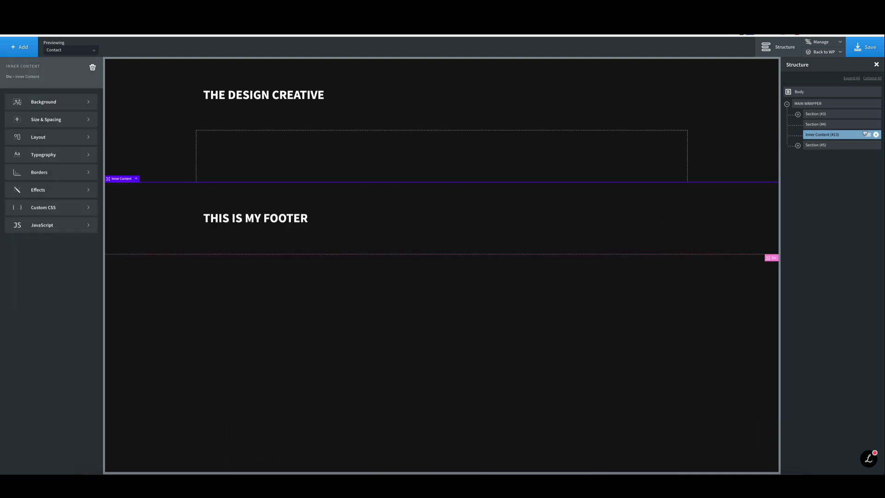
Move the Inner Content element in the structure tree so it nests inside the middle section, and expand that section.
left_click_drag(814, 136, 825, 126)
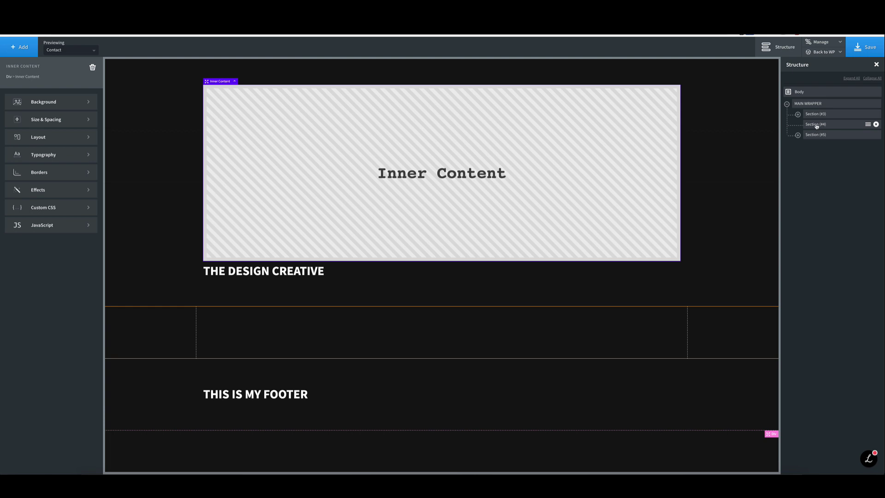
left_click(812, 126)
left_click(798, 114)
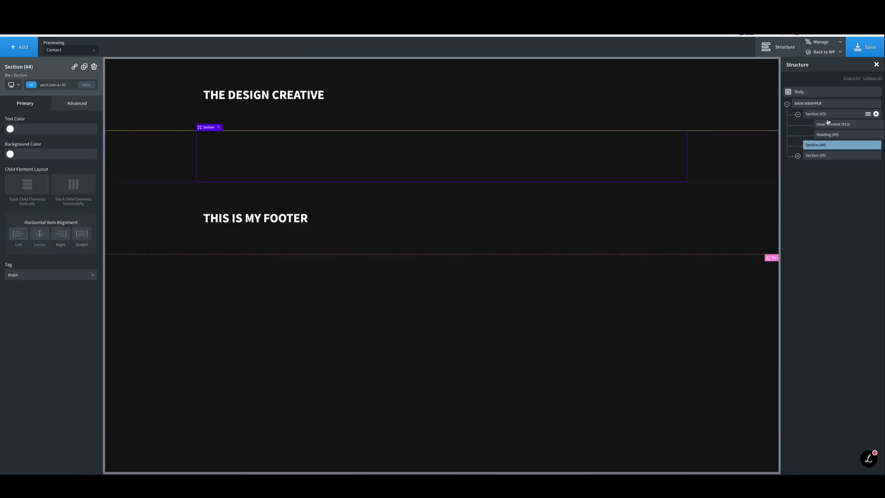
mouse_move(835, 126)
left_mouse_down()
mouse_move(837, 144)
mouse_move(843, 140)
left_mouse_up()
left_click(798, 135)
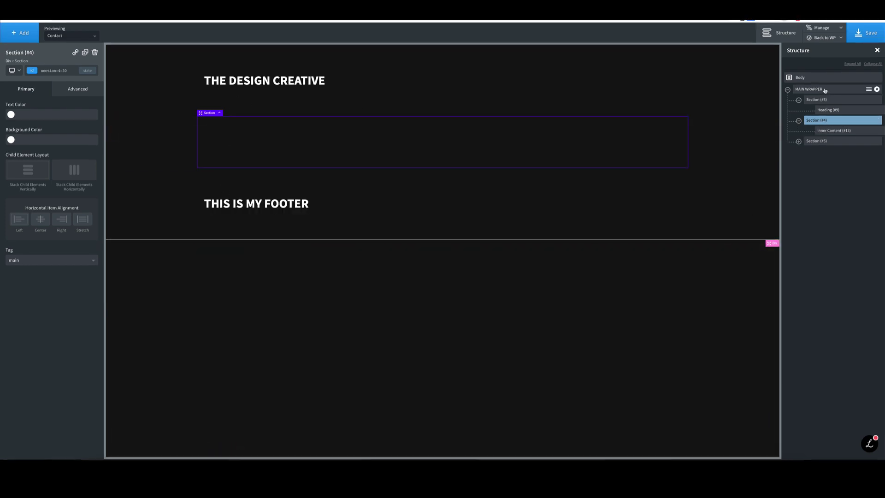
Set the minimum height of the MAIN WRAPPER div to 100 vh.
left_click(824, 104)
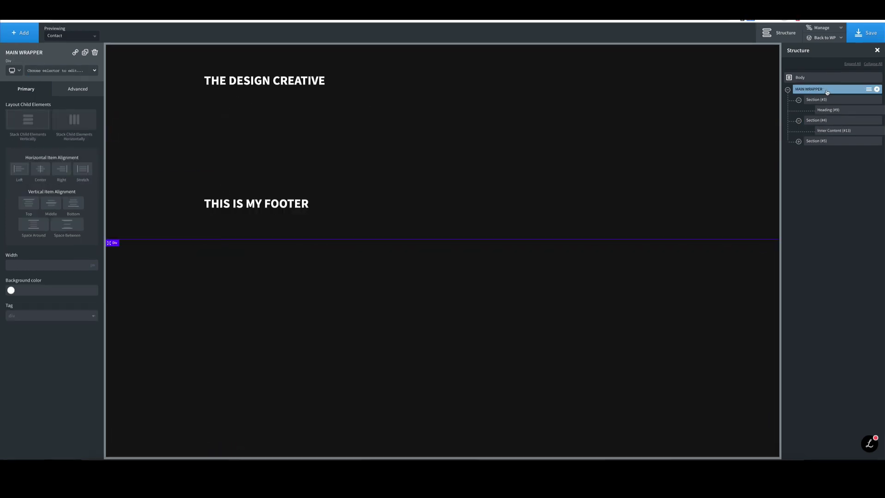
left_click(79, 90)
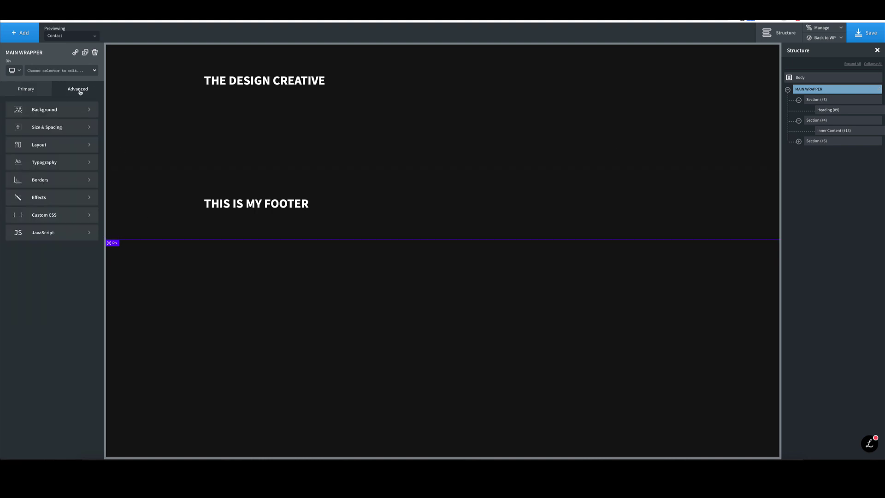
left_click(50, 128)
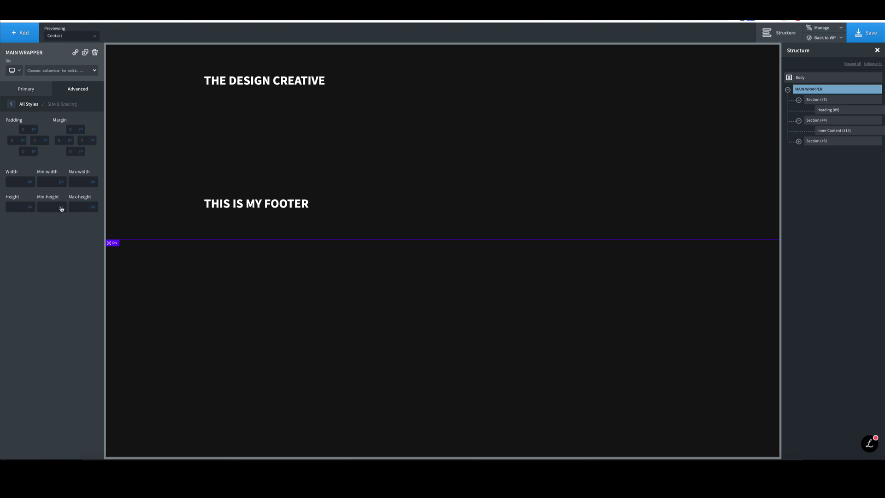
mouse_move(61, 209)
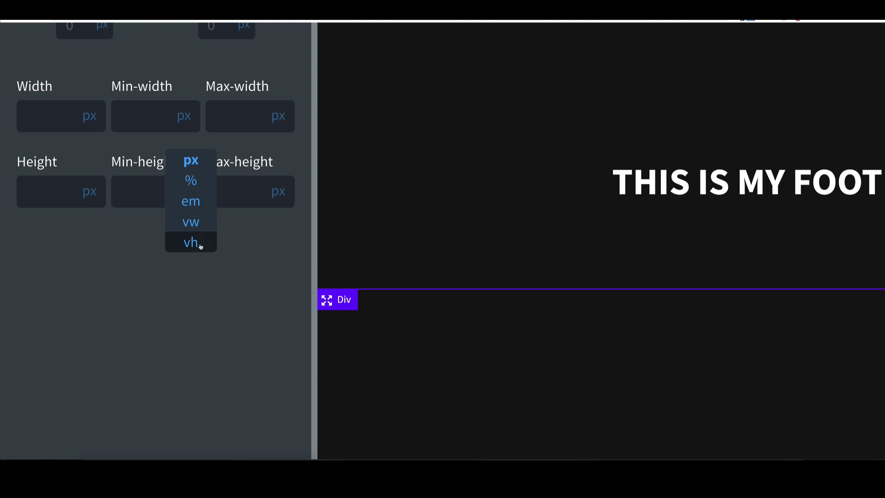
left_click(192, 243)
type("100")
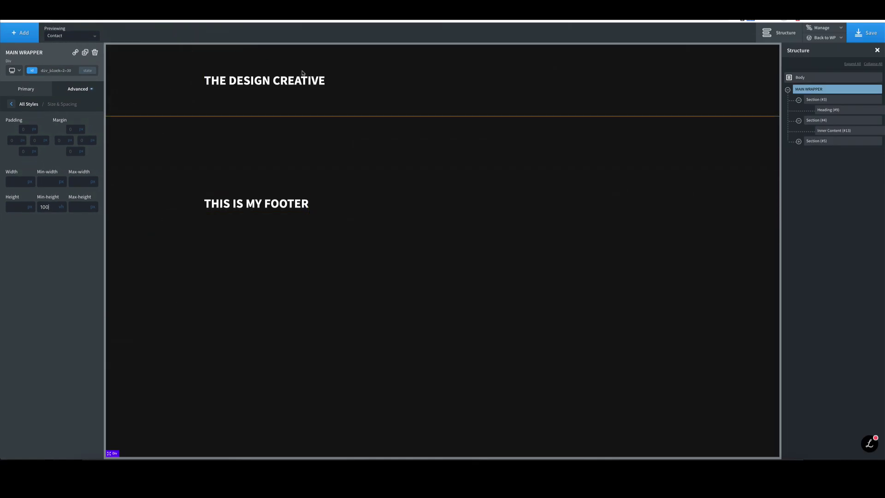
mouse_move(115, 451)
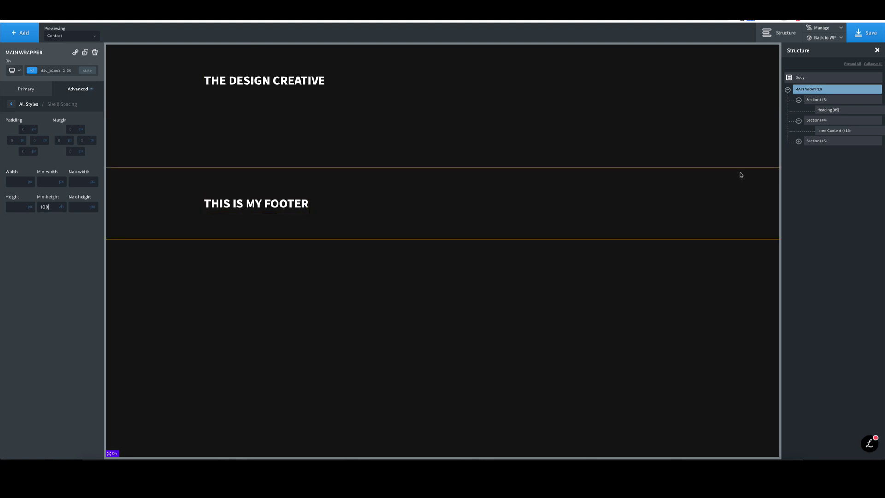
Set the vertical item alignment of the MAIN WRAPPER div to Space Between.
left_click(10, 105)
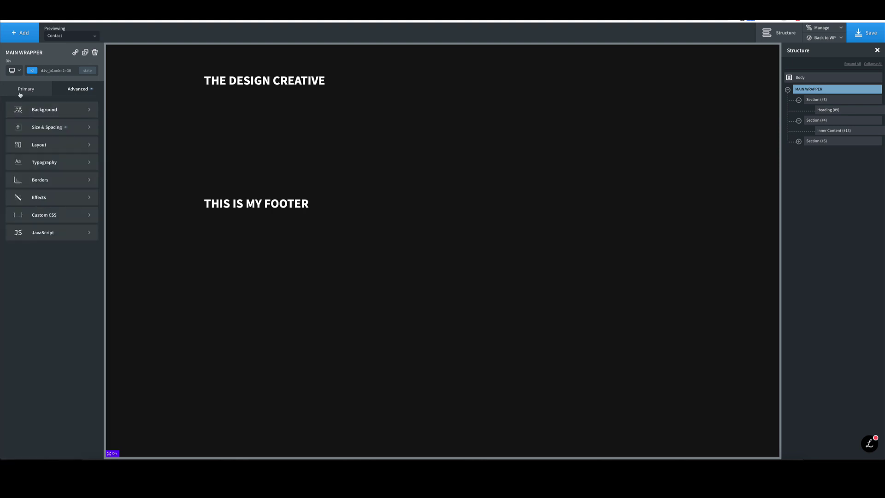
left_click(21, 93)
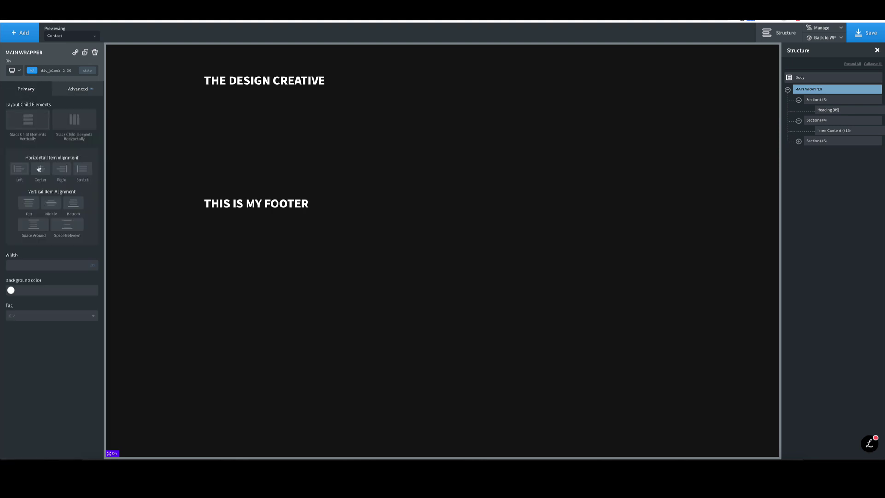
left_click(68, 226)
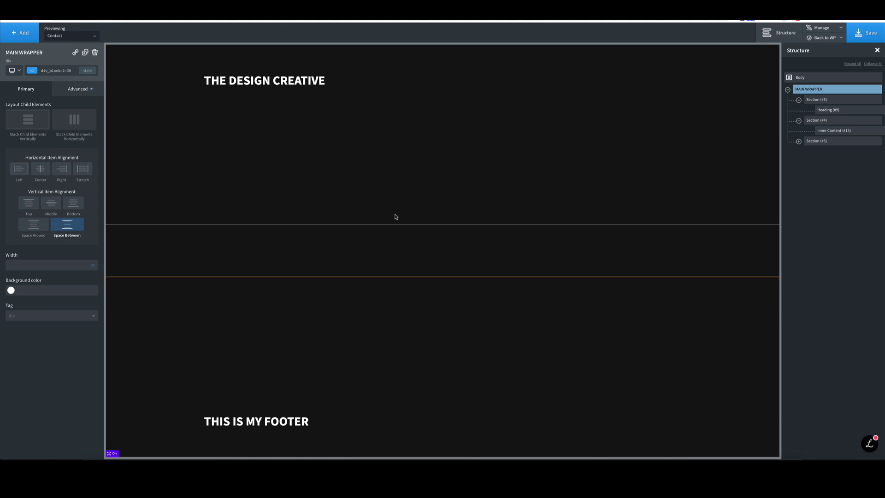
Save the template and check where the body text sits between header and footer on the live post.
left_click(319, 235)
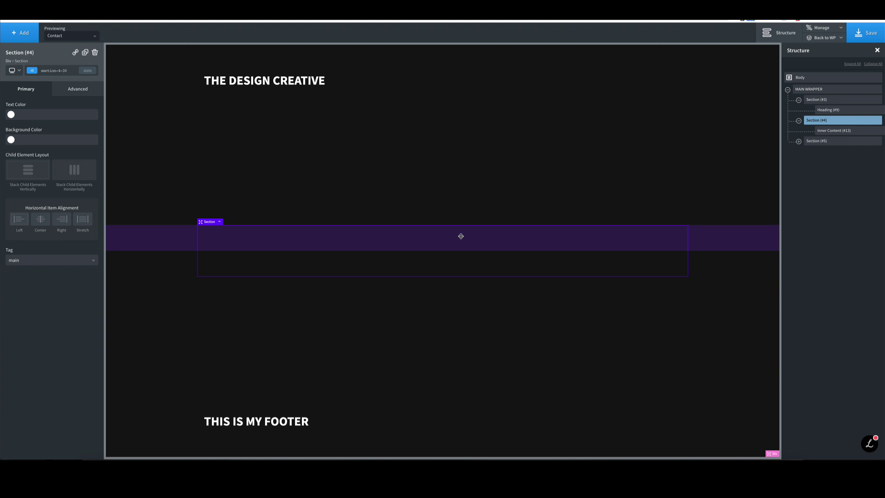
left_click(867, 33)
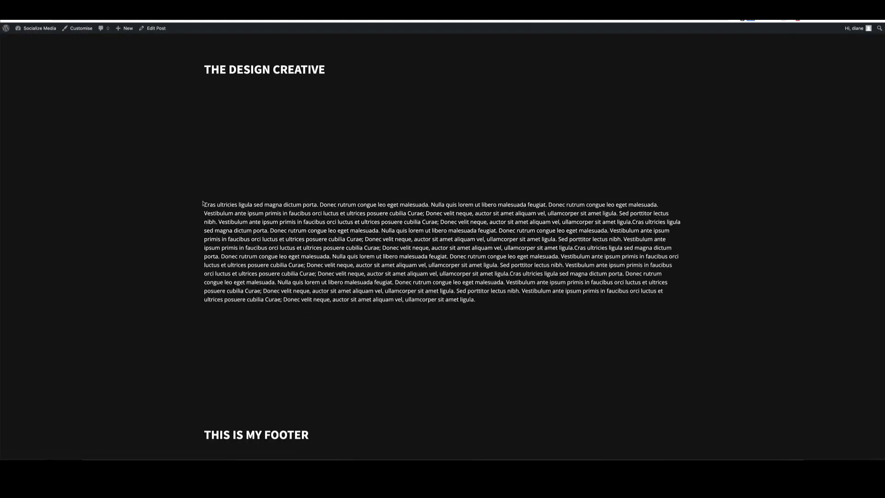
left_click_drag(202, 204, 611, 313)
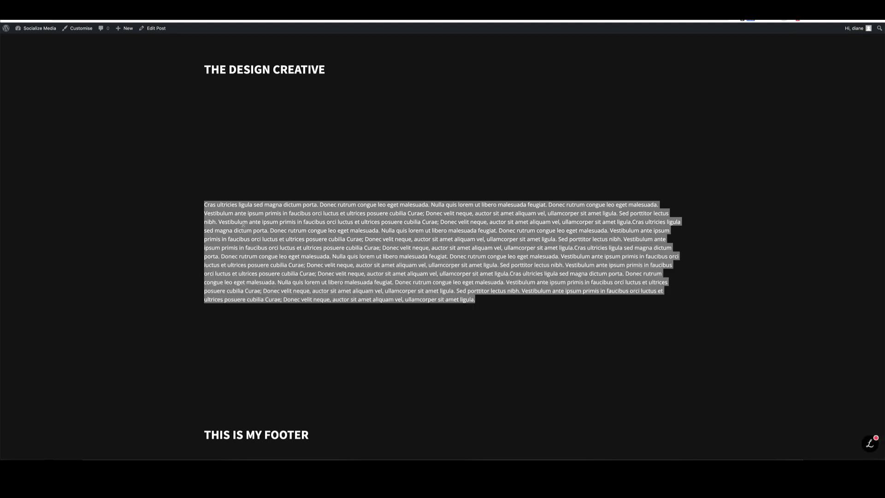
left_click(203, 131)
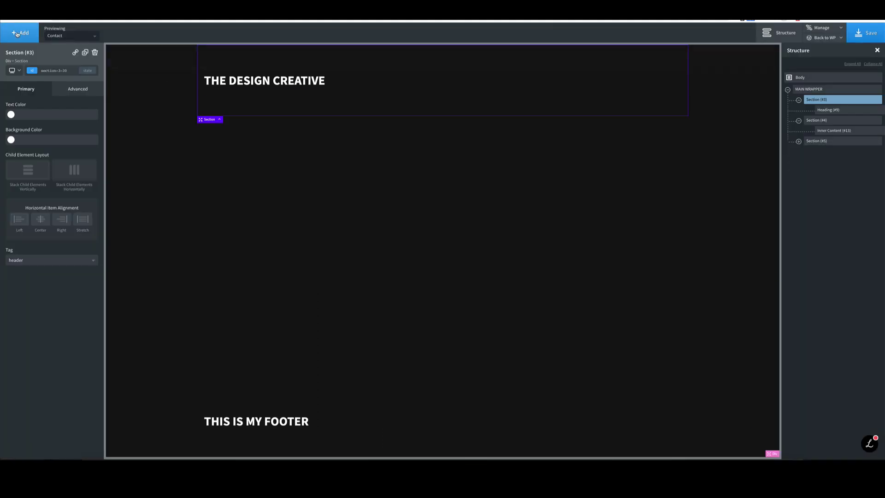
Add a div at the start of the MAIN WRAPPER and nest the header and middle sections inside it.
left_click(826, 91)
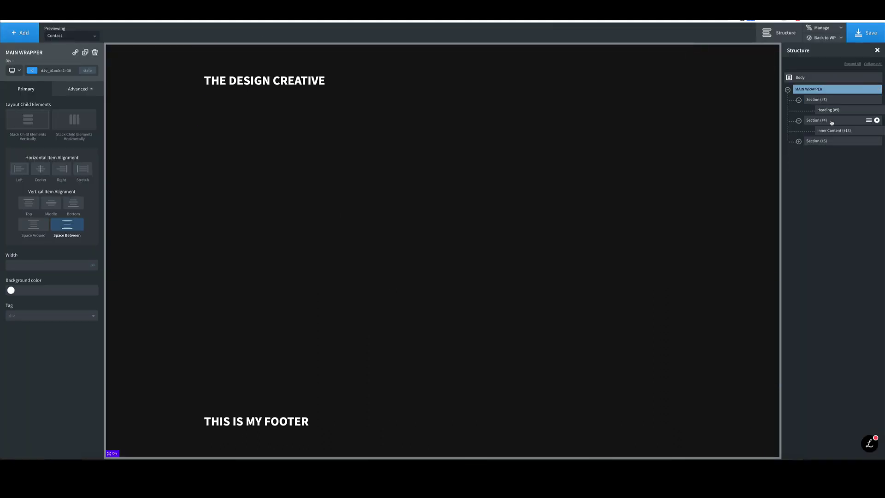
left_click(21, 33)
left_click(80, 100)
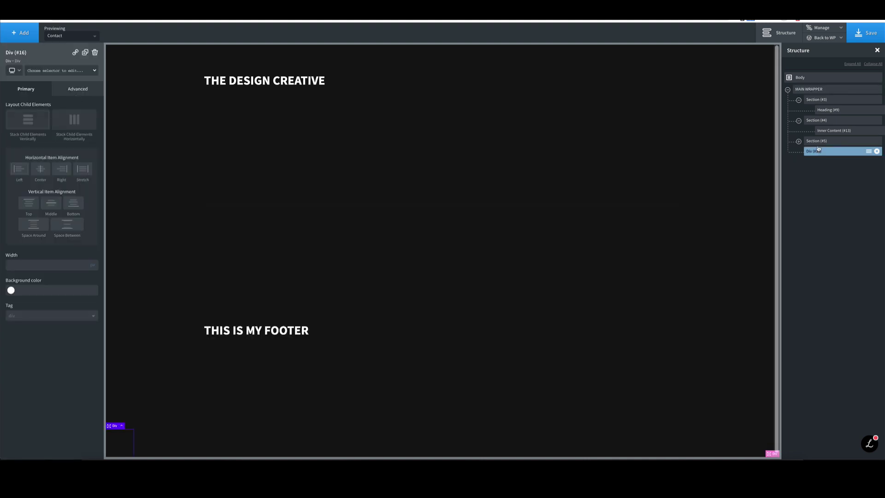
left_click_drag(819, 149, 818, 98)
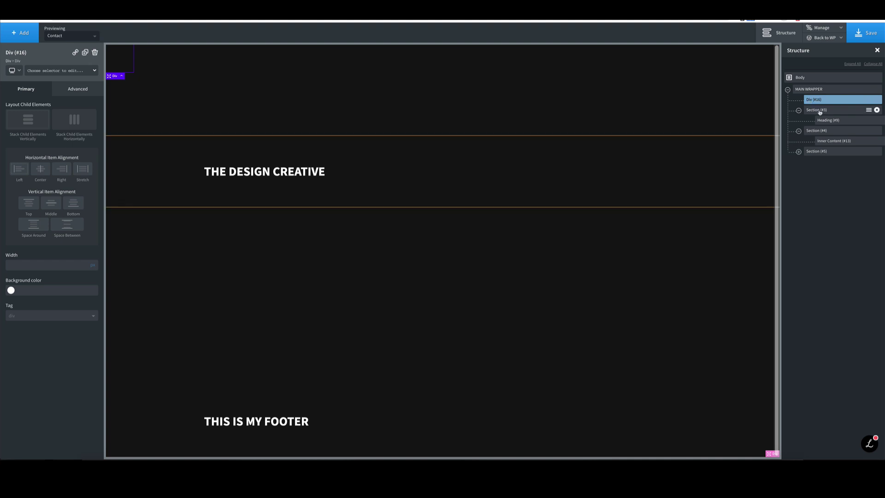
left_click_drag(812, 112, 818, 113)
left_click_drag(825, 111, 832, 130)
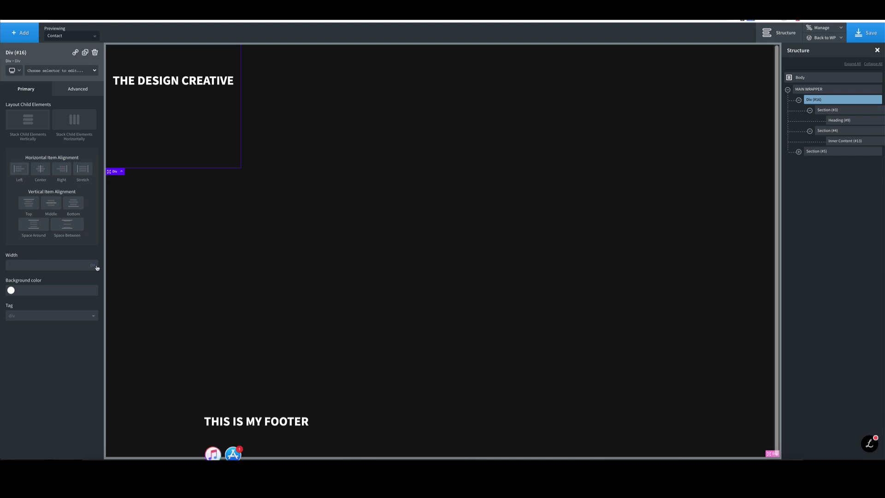
Set the new div's width to 100 so it spans the full page, and save the template.
mouse_move(95, 265)
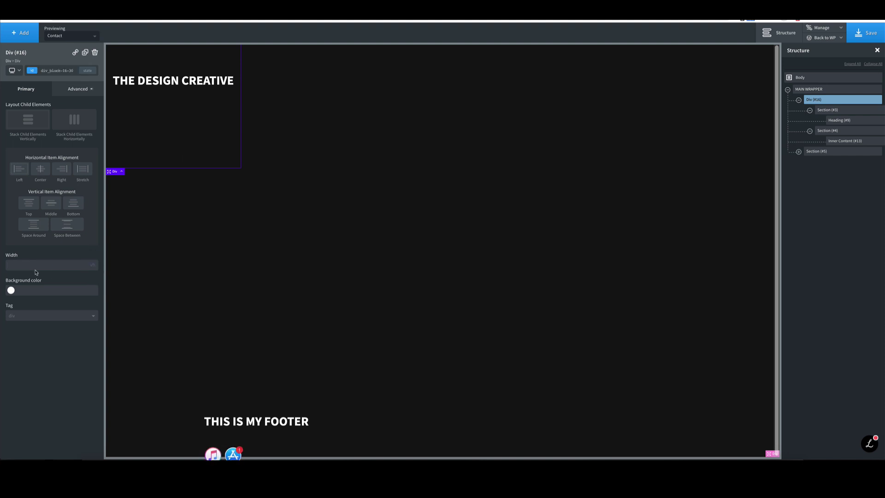
left_click(95, 282)
left_click(32, 263)
type("100")
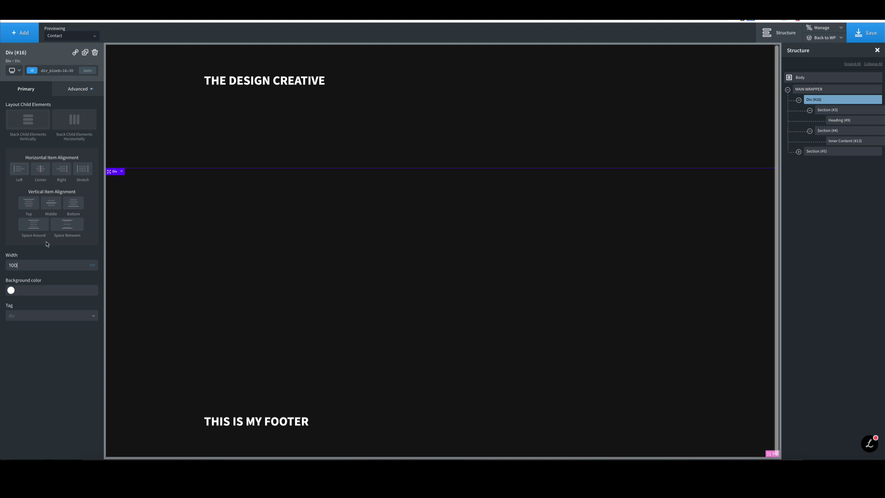
left_click(864, 34)
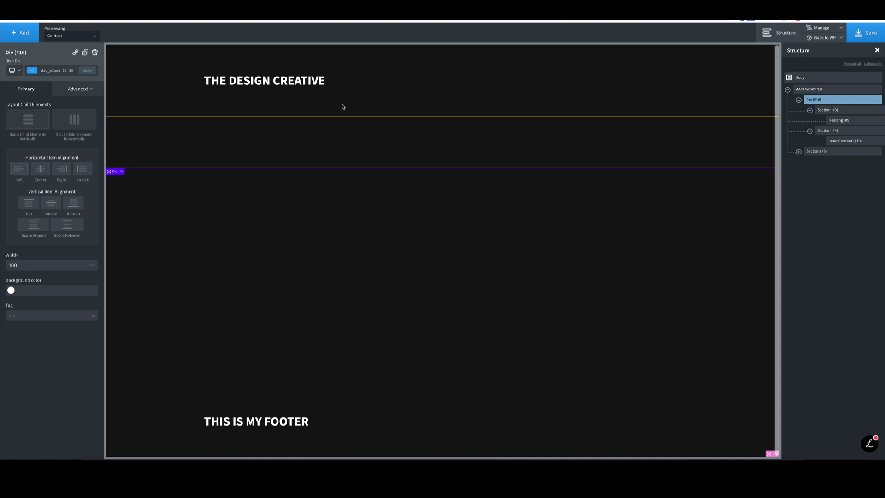
Reduce the header section's bottom padding to 0 px and slightly shrink its top padding.
left_click(344, 106)
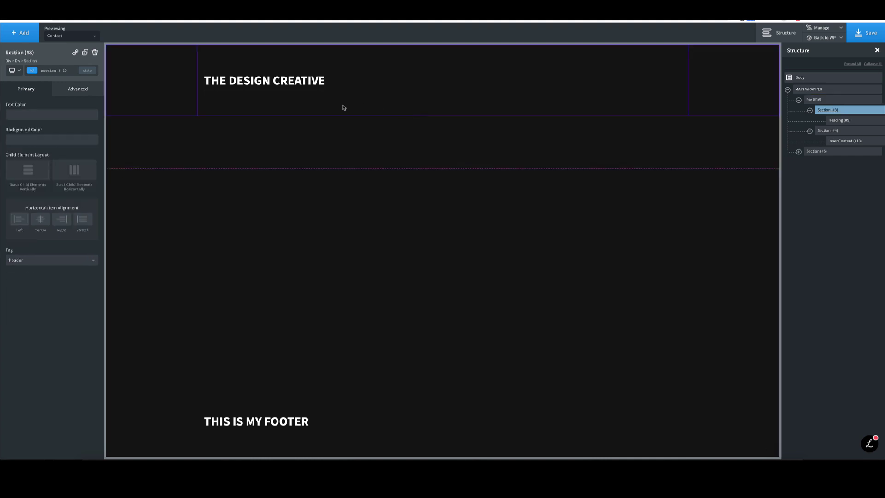
left_click_drag(284, 95, 283, 70)
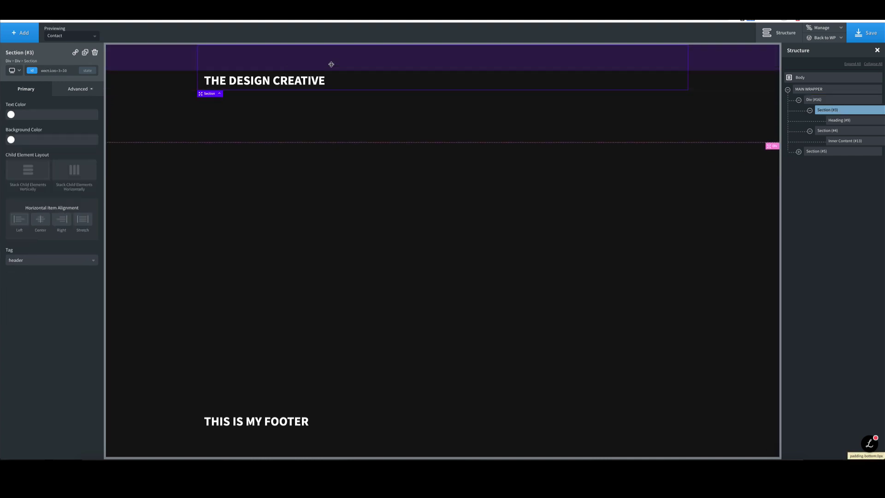
left_click_drag(360, 49, 363, 26)
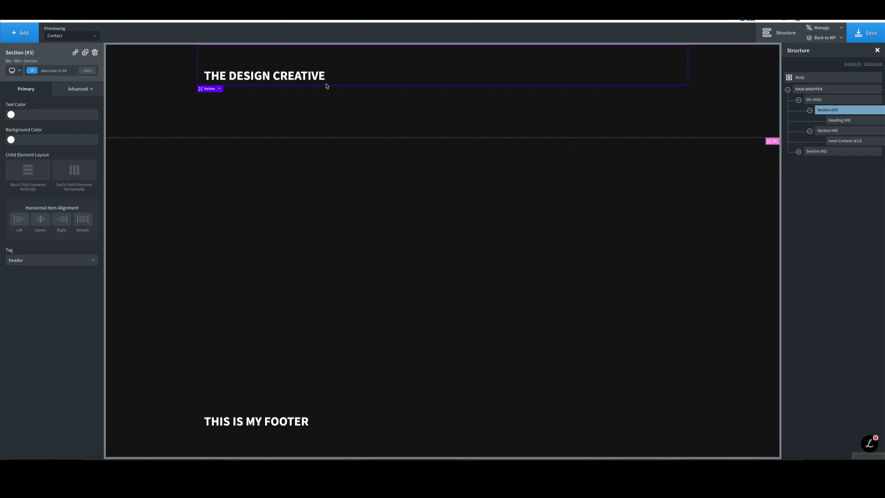
Reduce the top padding of the middle section to 0 px and save the template.
left_click(295, 105)
left_click_drag(229, 95, 202, 83)
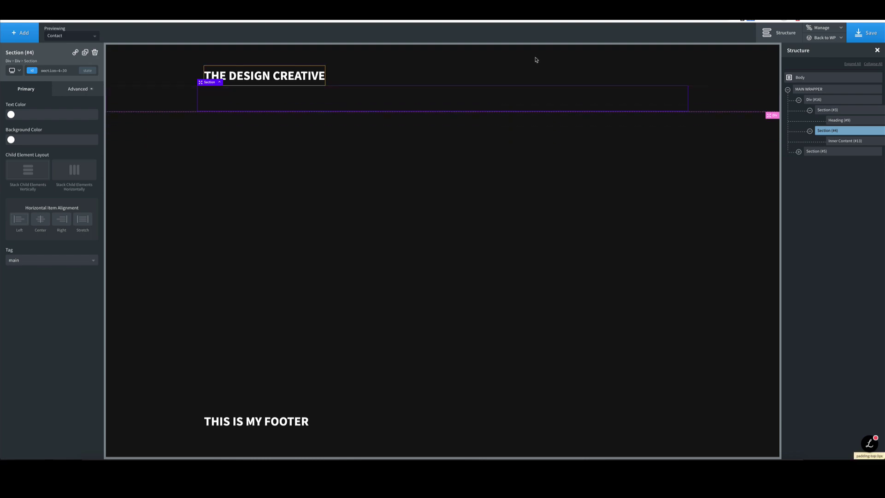
left_click(877, 35)
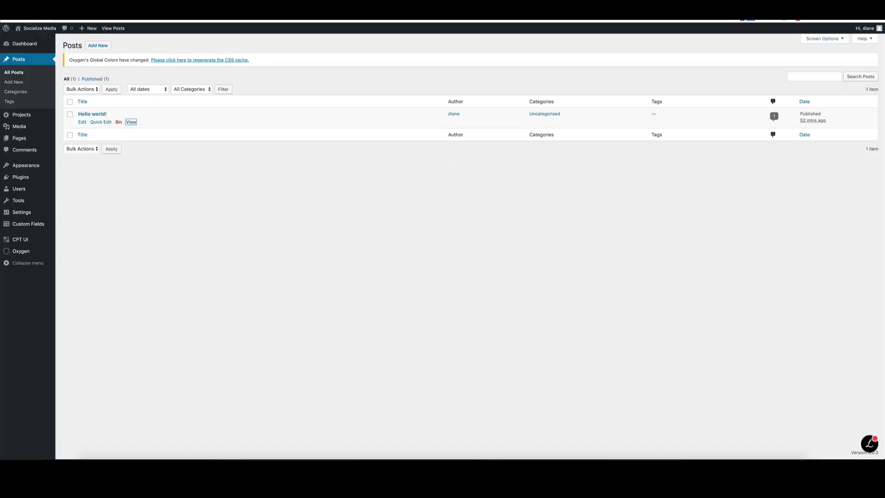